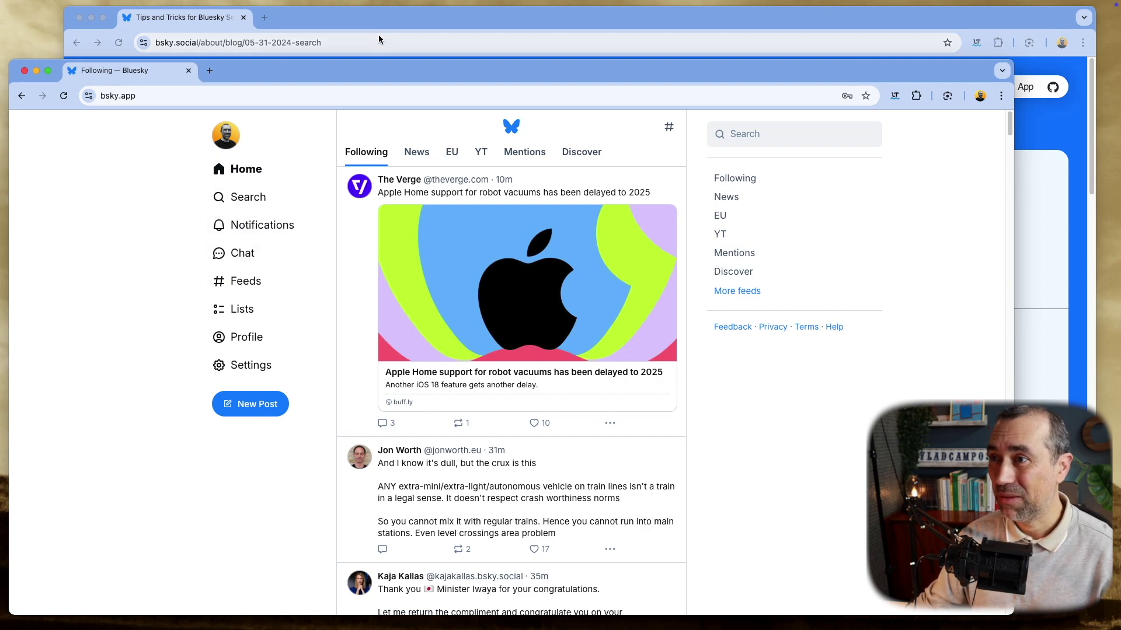
Step: Skim the Bluesky search tips article, then go back to the Bluesky home feed
click(396, 20)
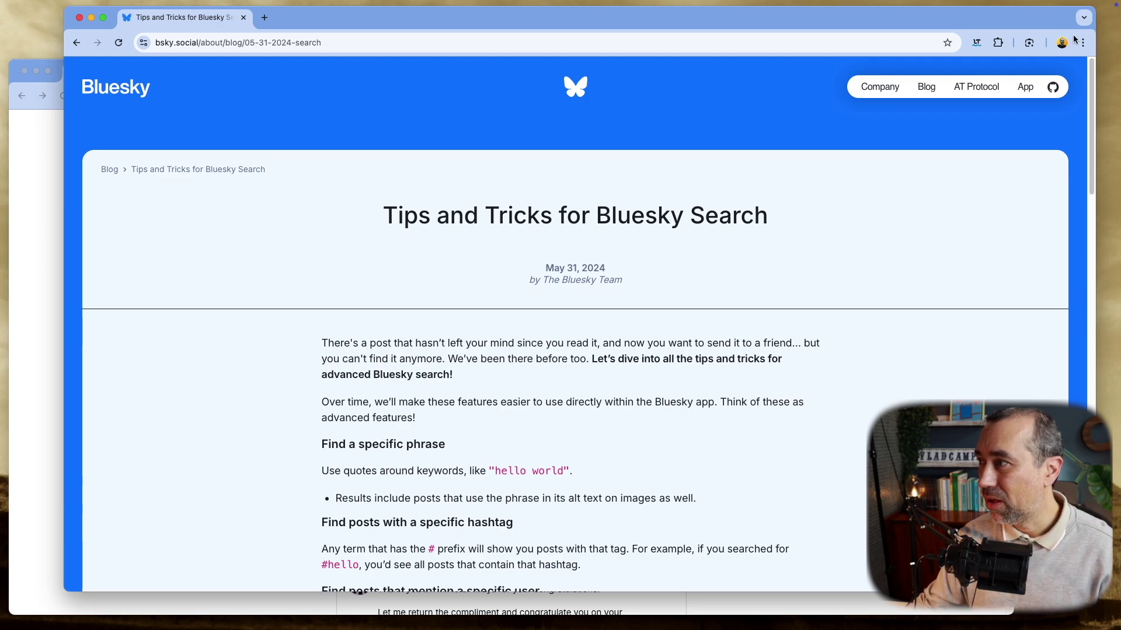
drag(1093, 88, 1071, 97)
scroll(650, 185, down, 3)
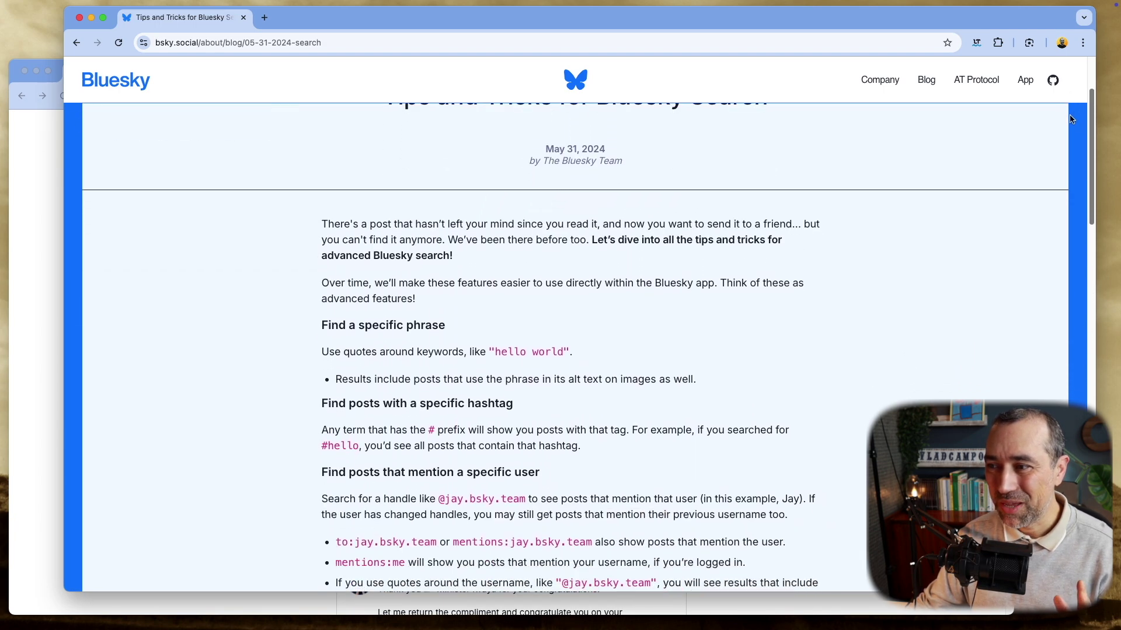
click(53, 202)
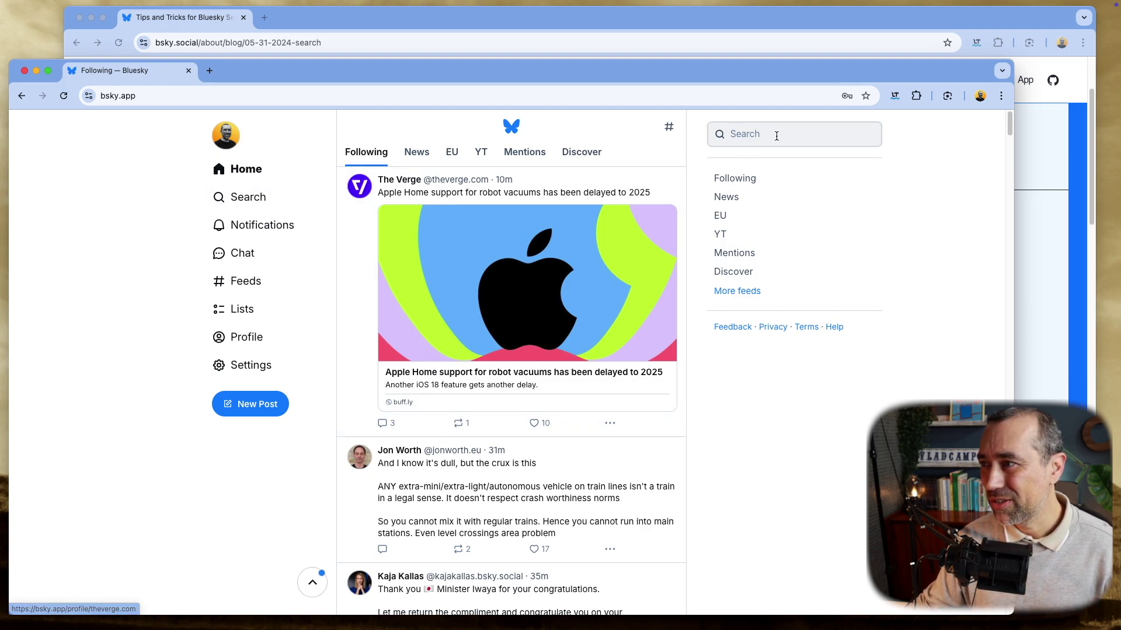
Step: Search Bluesky for the hashtag #Penstar
click(271, 206)
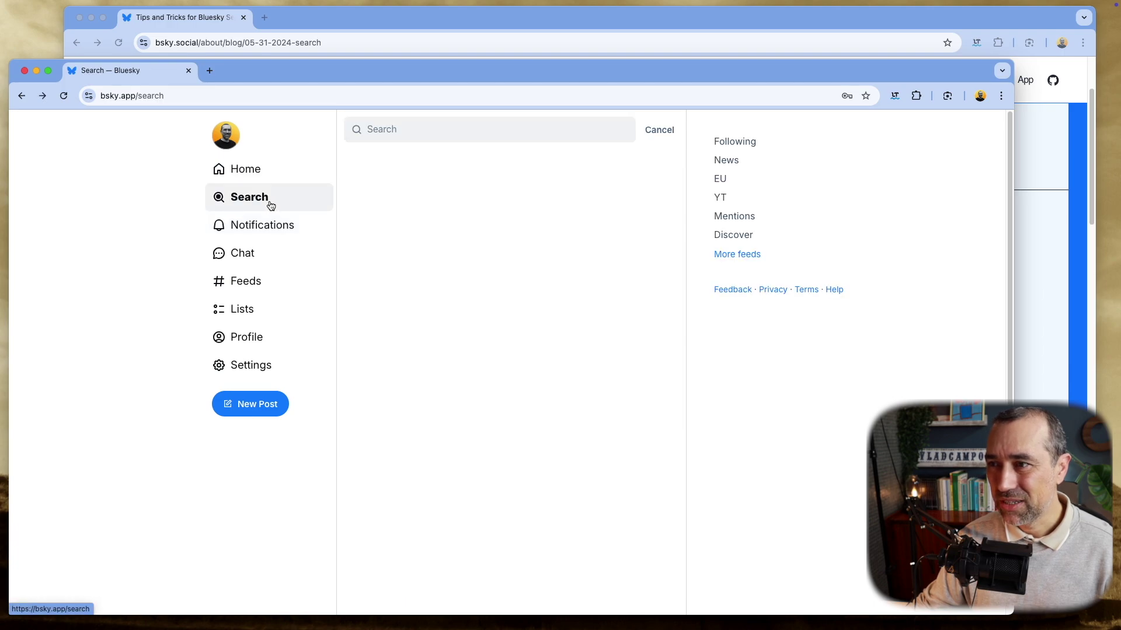
click(461, 131)
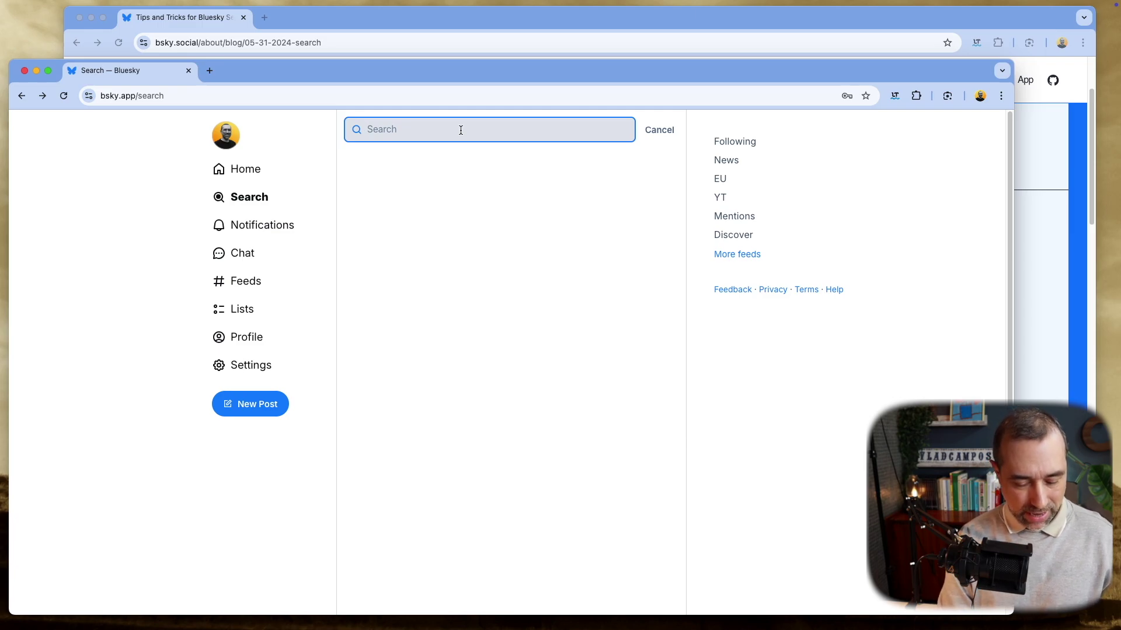
text(#)
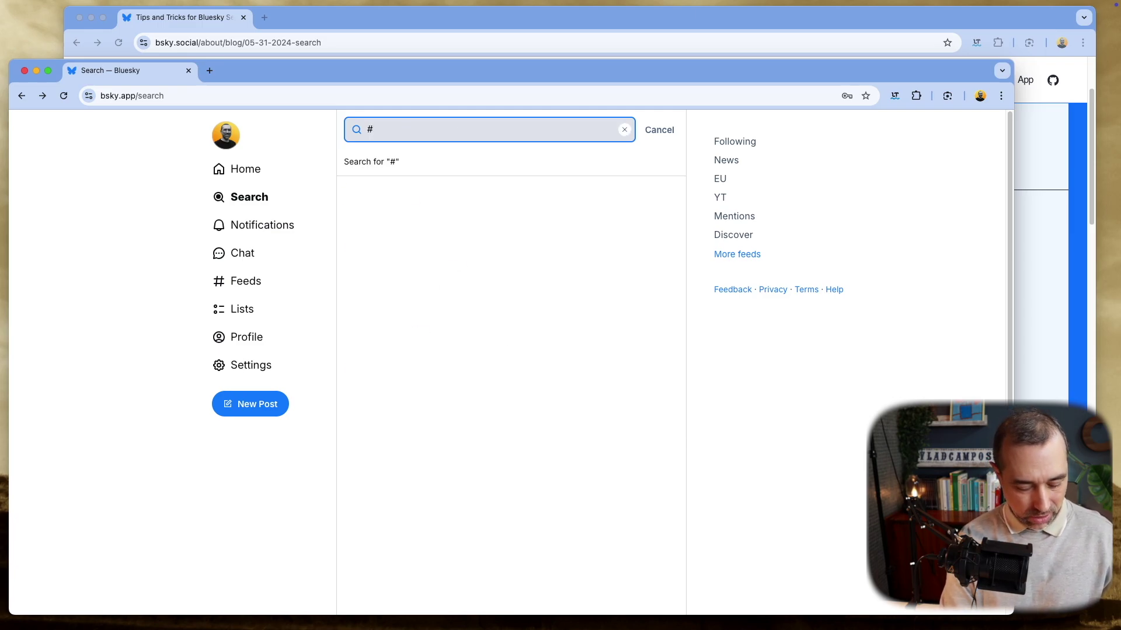
text(Penstar)
key(Return)
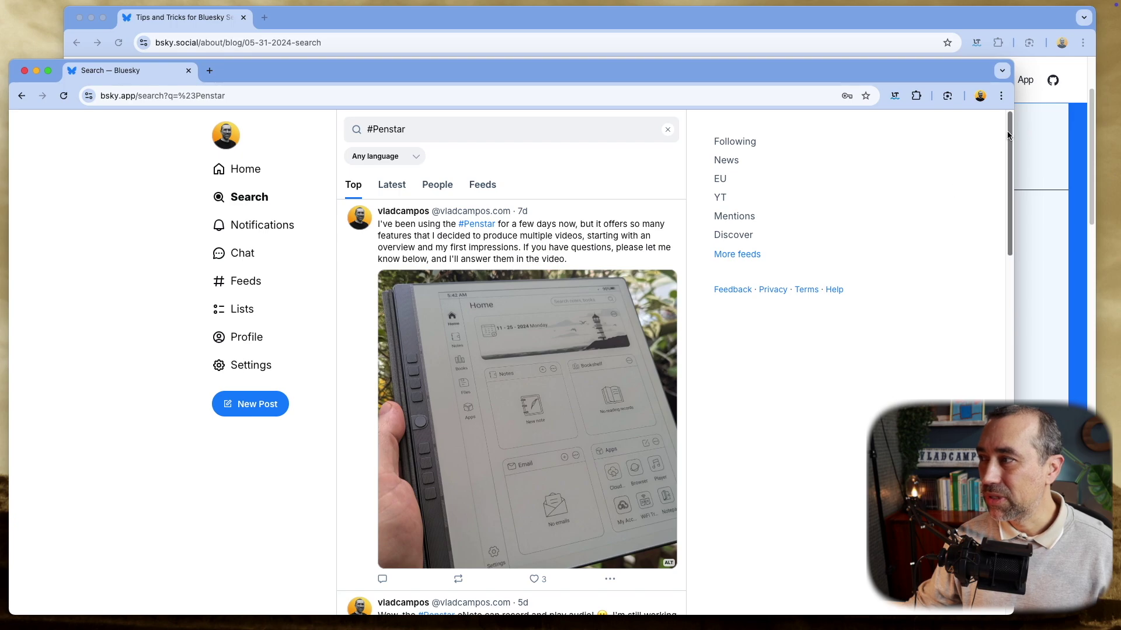
drag(1009, 128, 1011, 76)
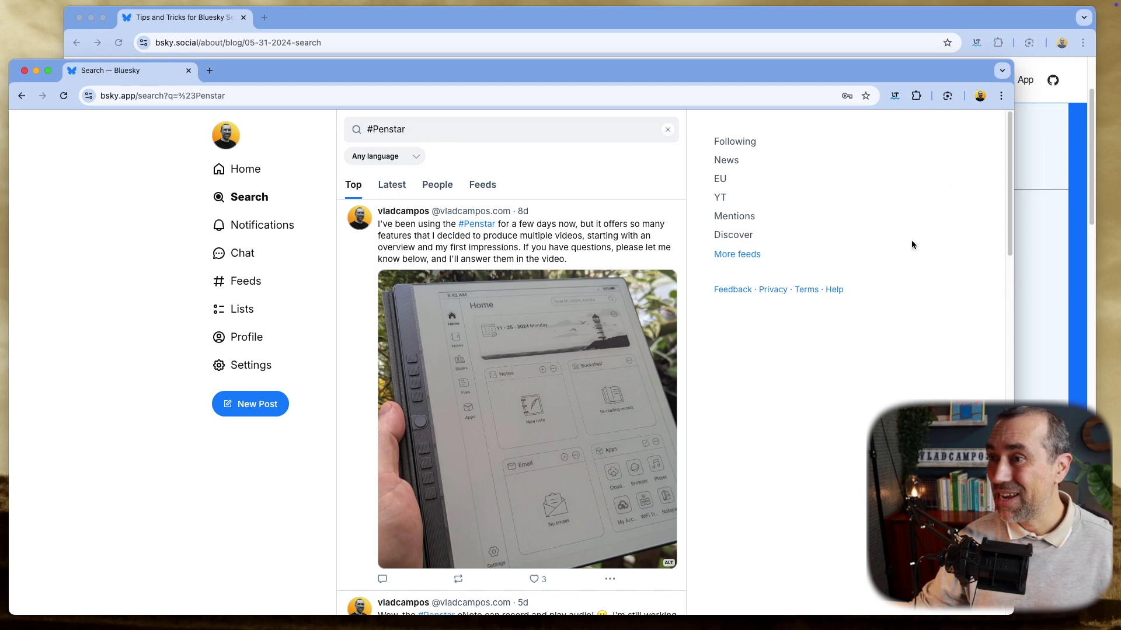
Step: Replace Penstar with Evernote in the query to show #Evernote results
click(372, 127)
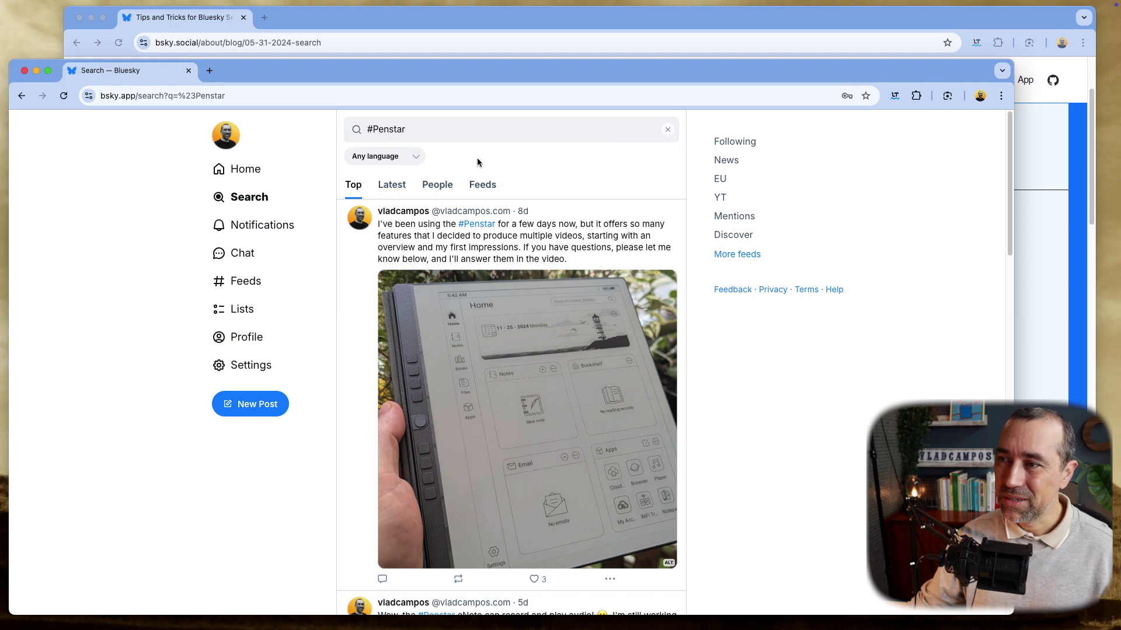
drag(371, 127, 483, 137)
text(Evernote)
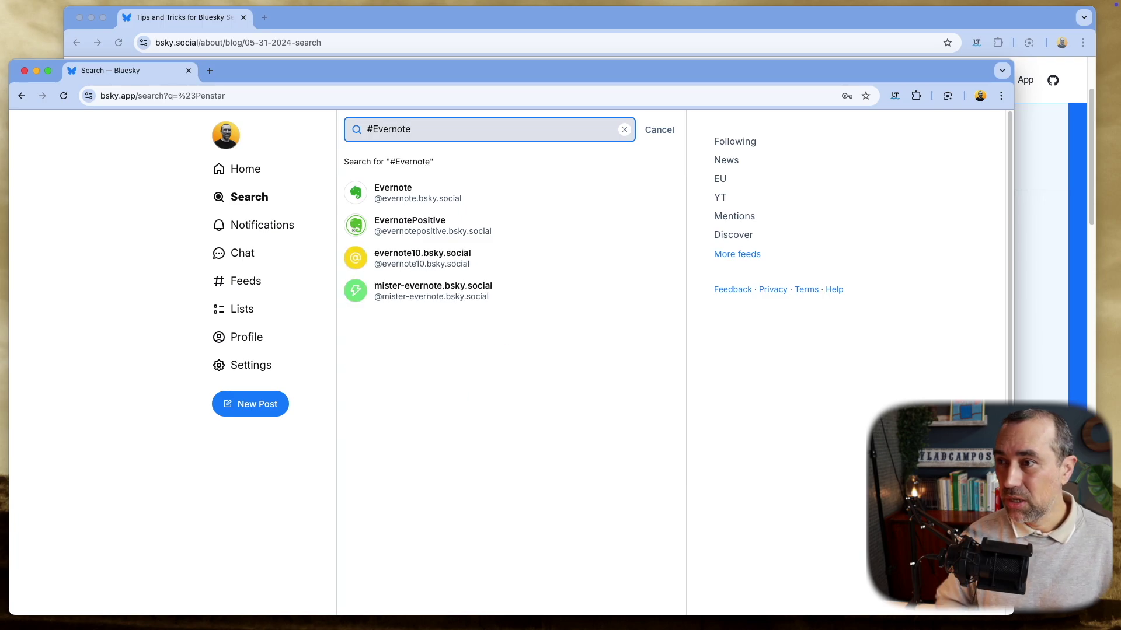
key(Return)
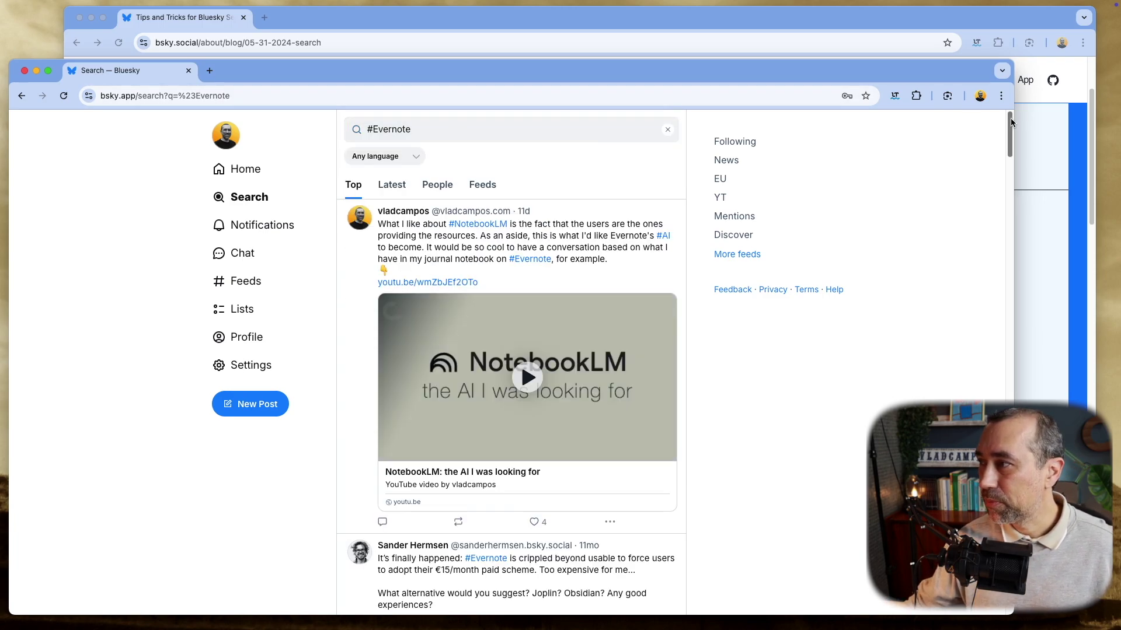
drag(1011, 118, 1008, 76)
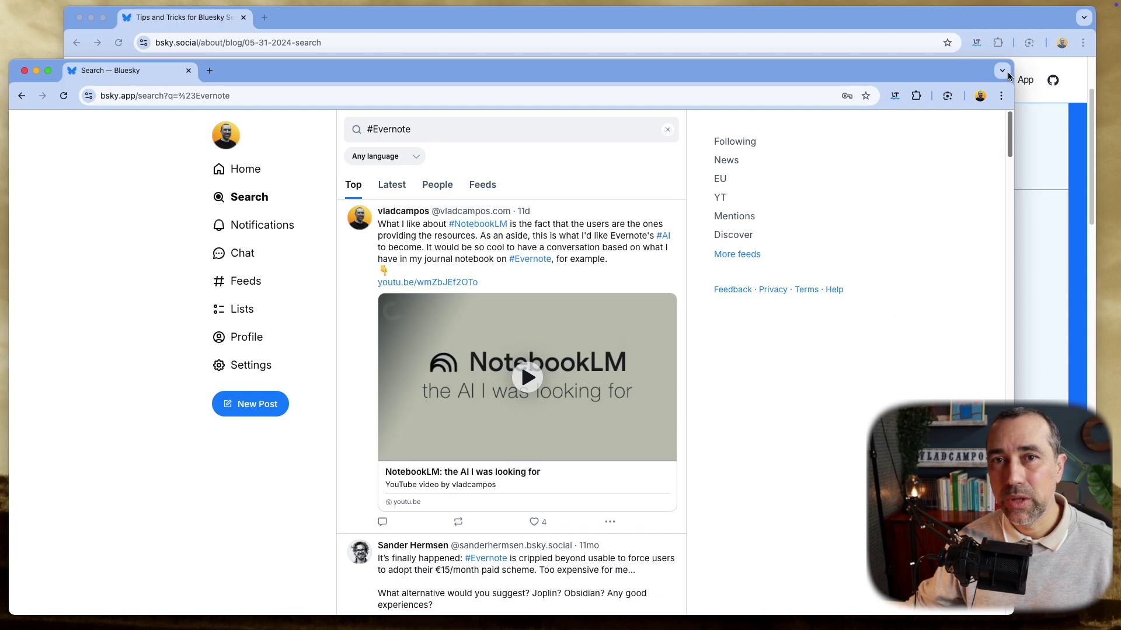
Step: Read the search tips article further, then return to the #Evernote results
click(900, 20)
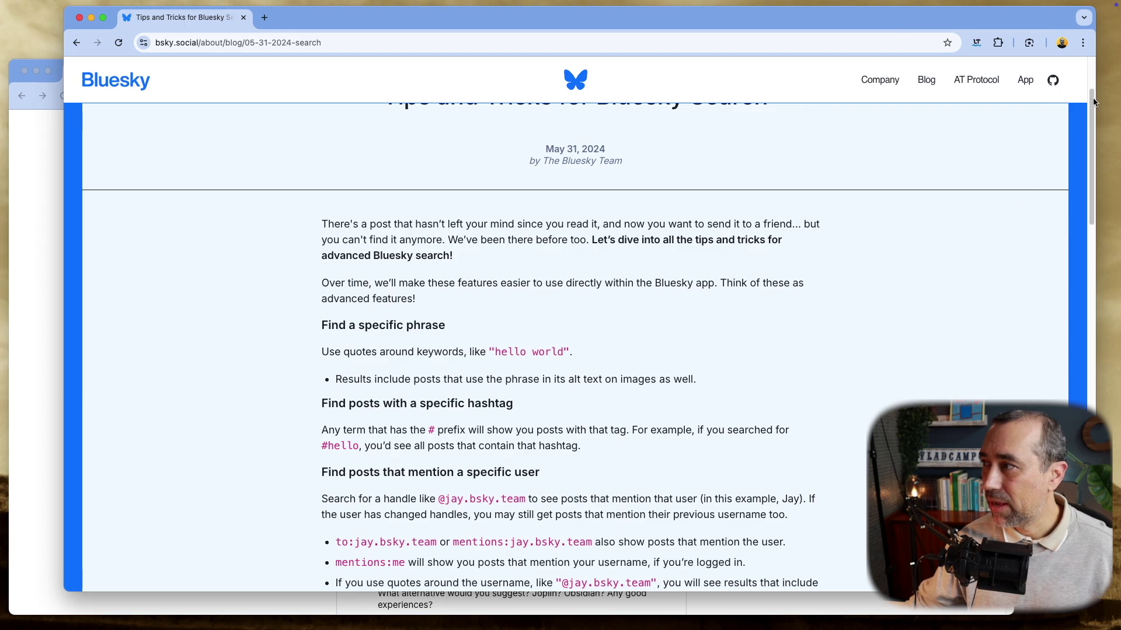
drag(1095, 101, 1089, 182)
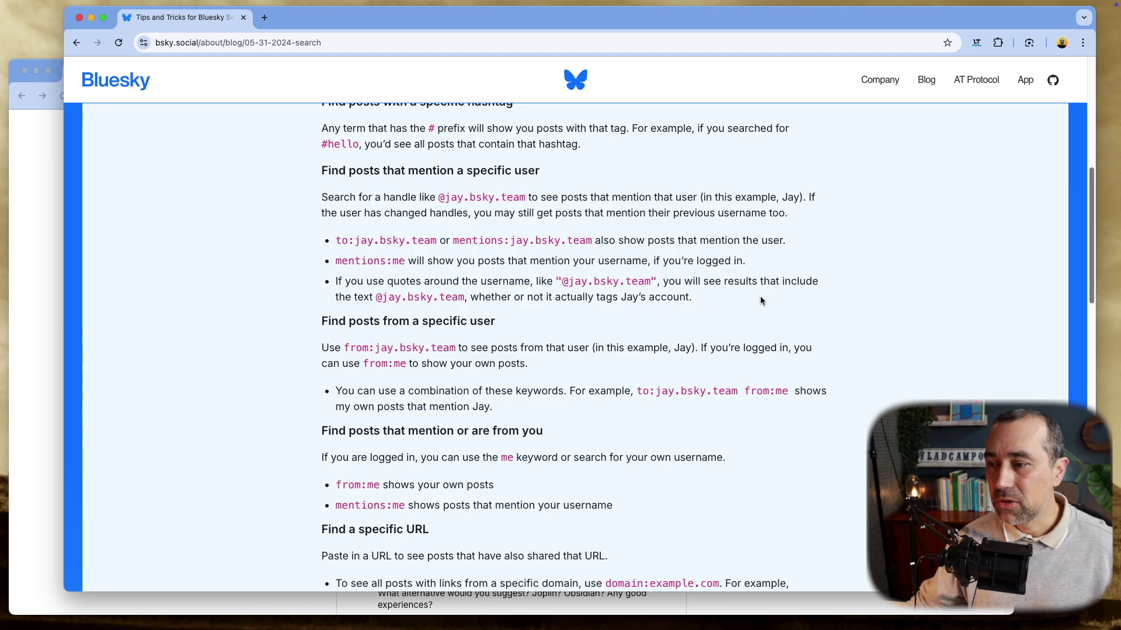
click(36, 299)
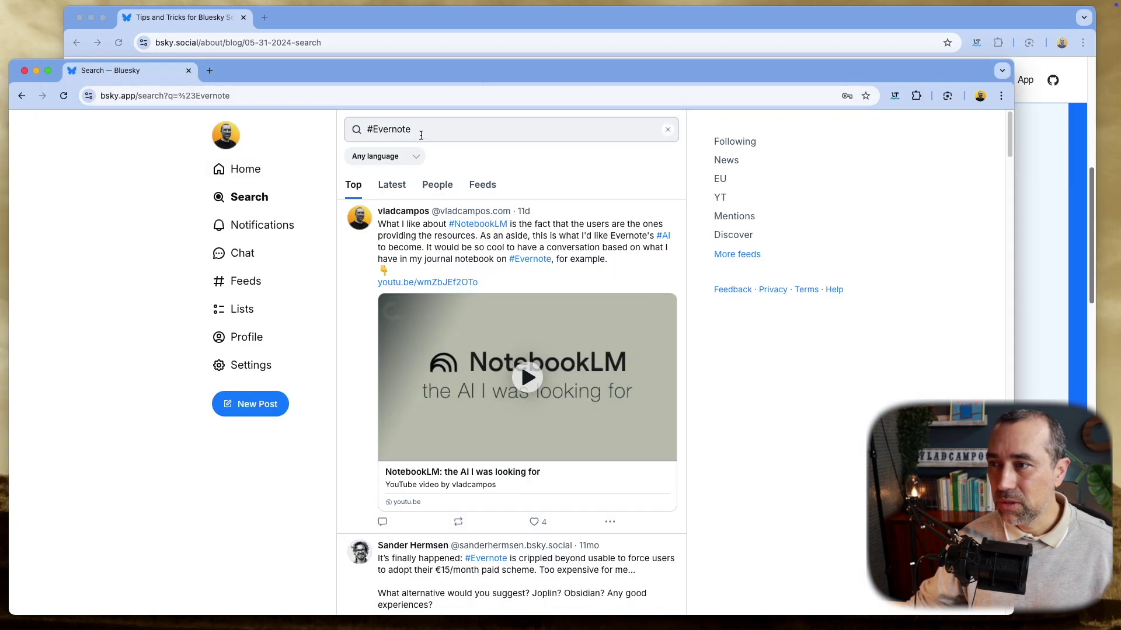
Step: Add a from: filter with the user's own account handle to the #Evernote query and run it
click(421, 135)
text(f)
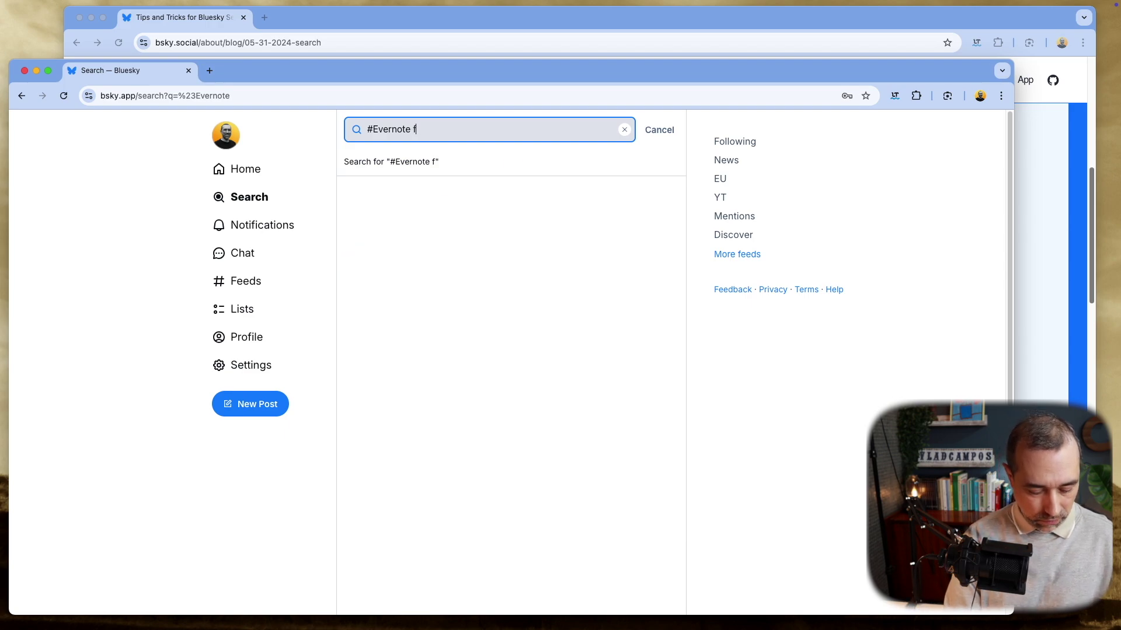
text(romvladcampos.com)
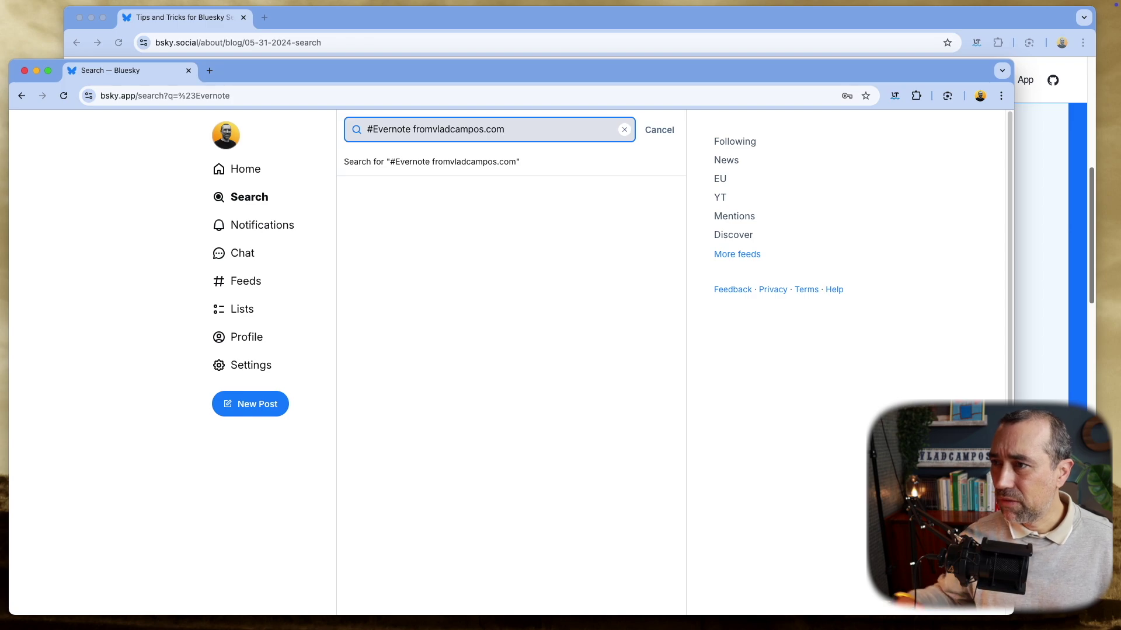
click(432, 129)
text(:)
key(Return)
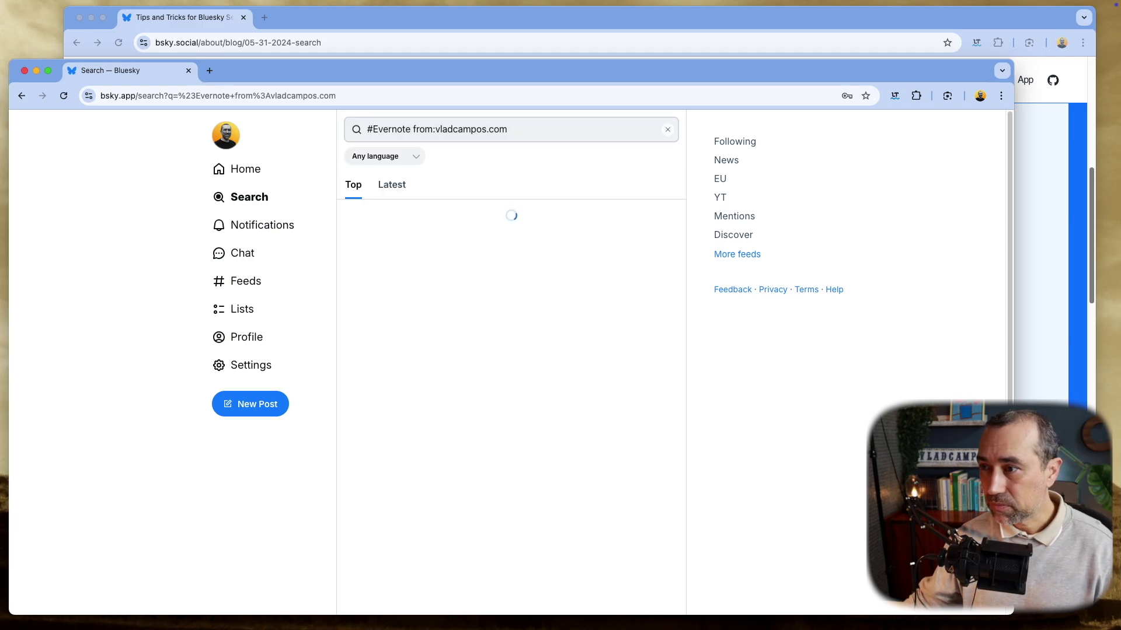
click(572, 9)
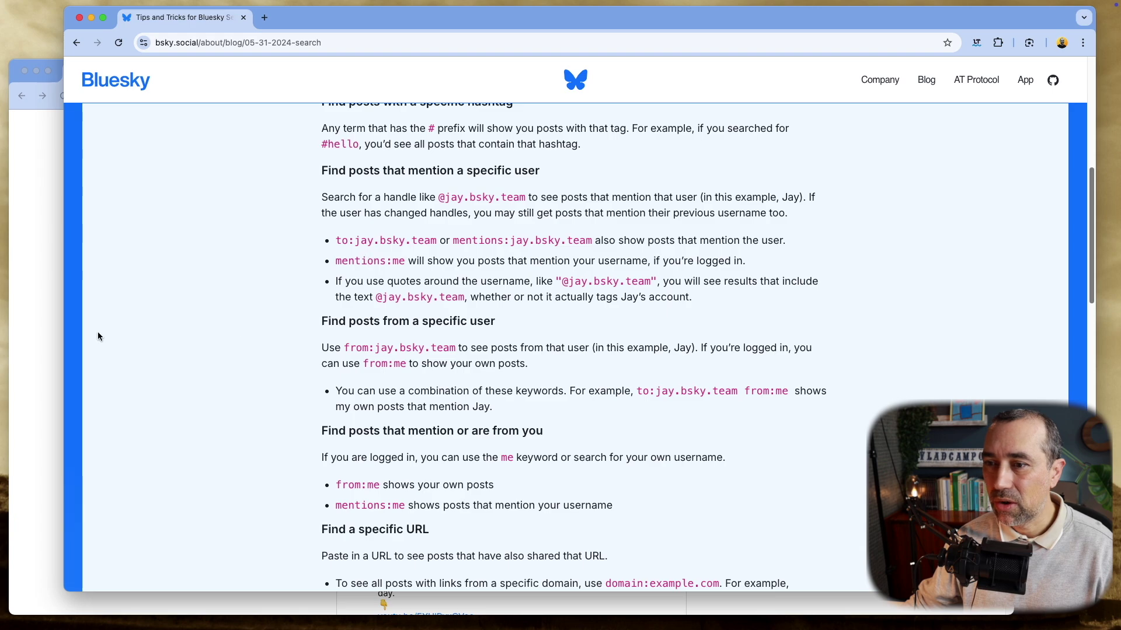
Step: Replace the account handle with 'me' so the query reads '#Evernote from:me', and rerun it
click(50, 345)
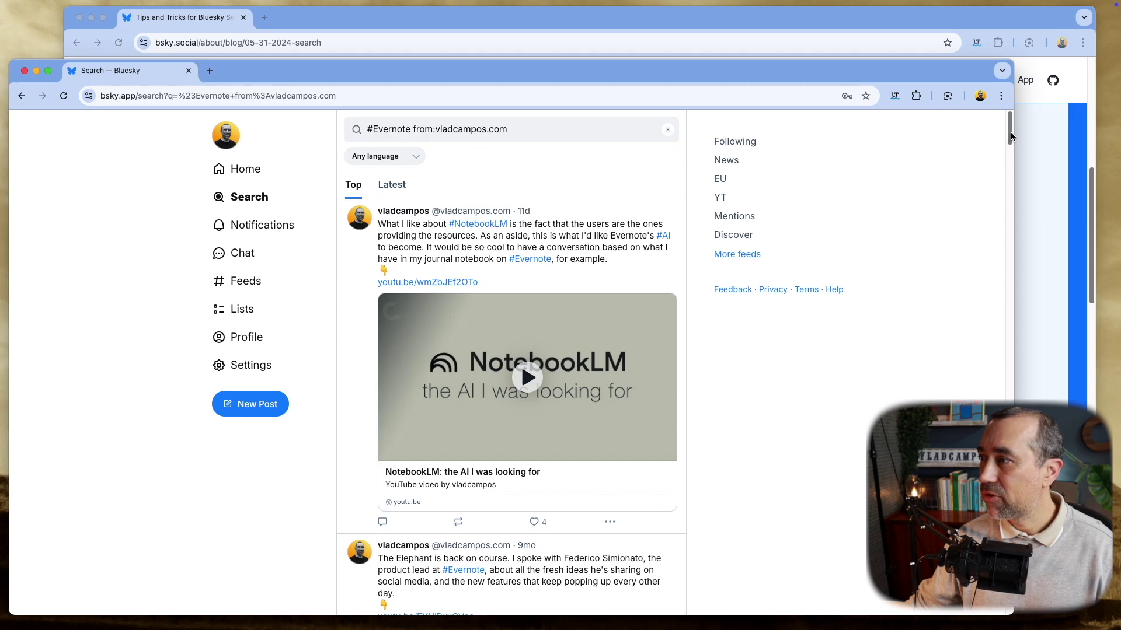
scroll(1009, 141, down, 1)
drag(1010, 142, 955, 77)
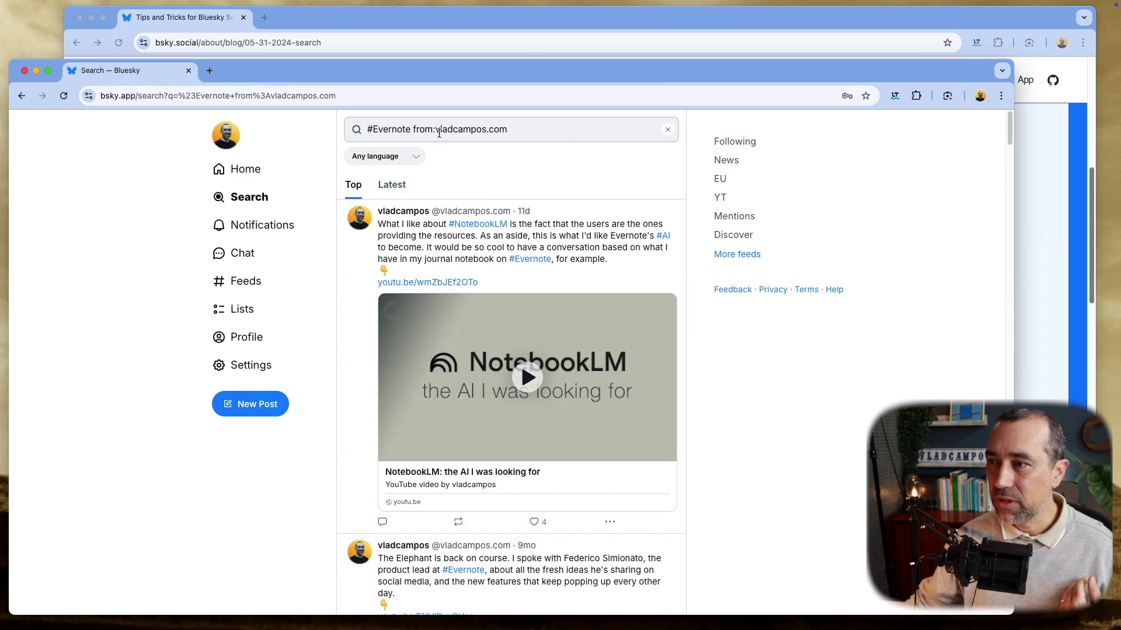
drag(439, 133, 635, 144)
key(BackSpace)
text(me)
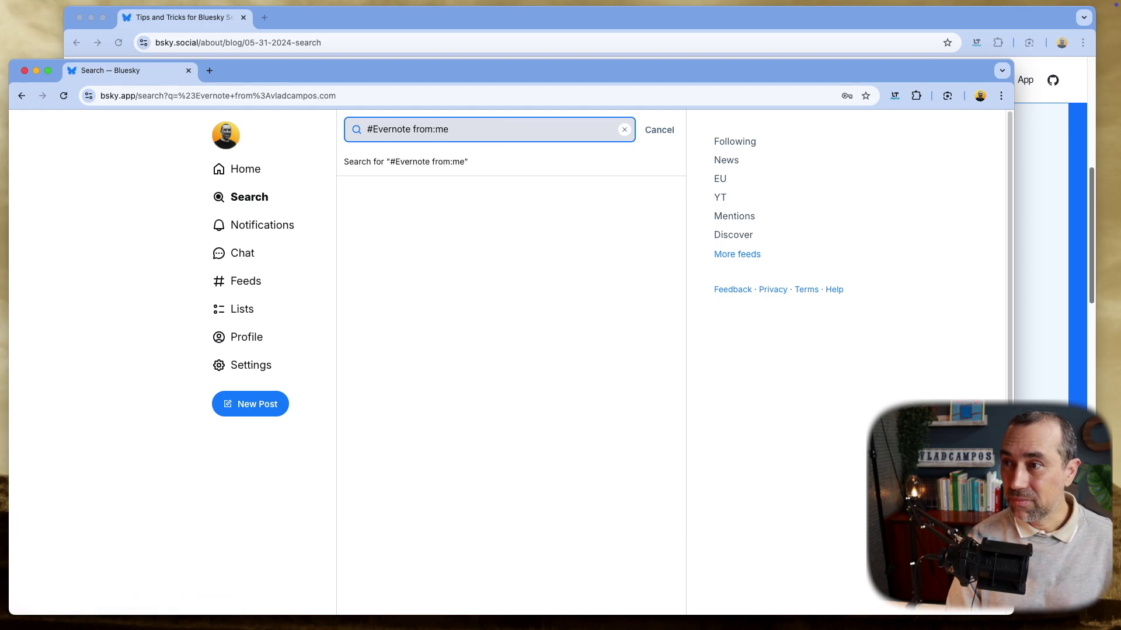
key(Return)
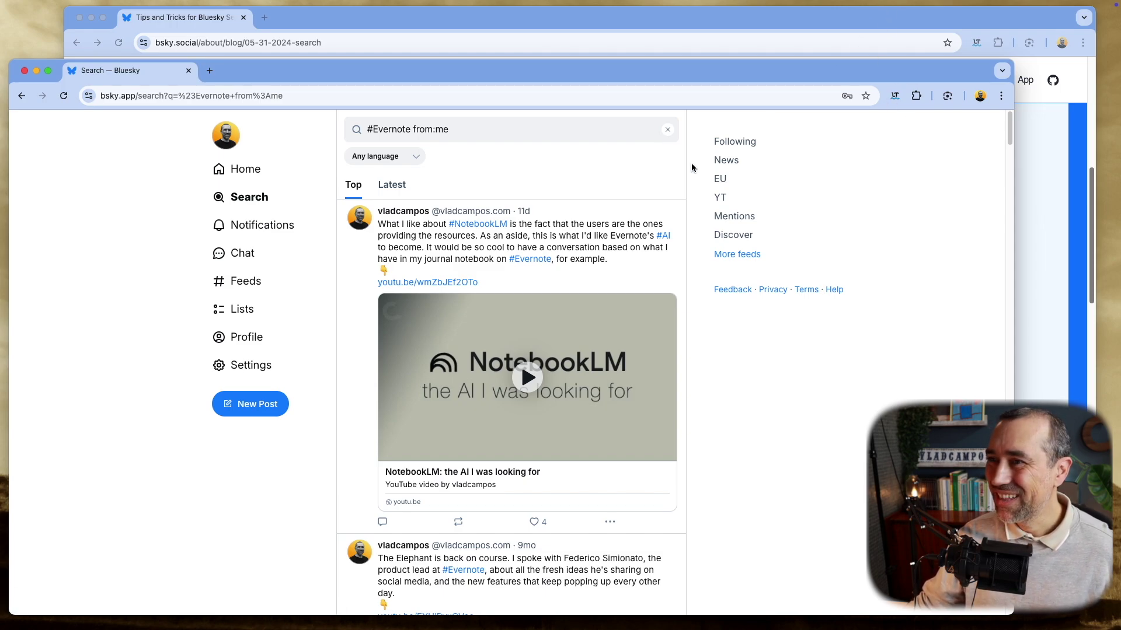
Step: Read the domain operator tip in the search tips article, then return to the search results
click(590, 22)
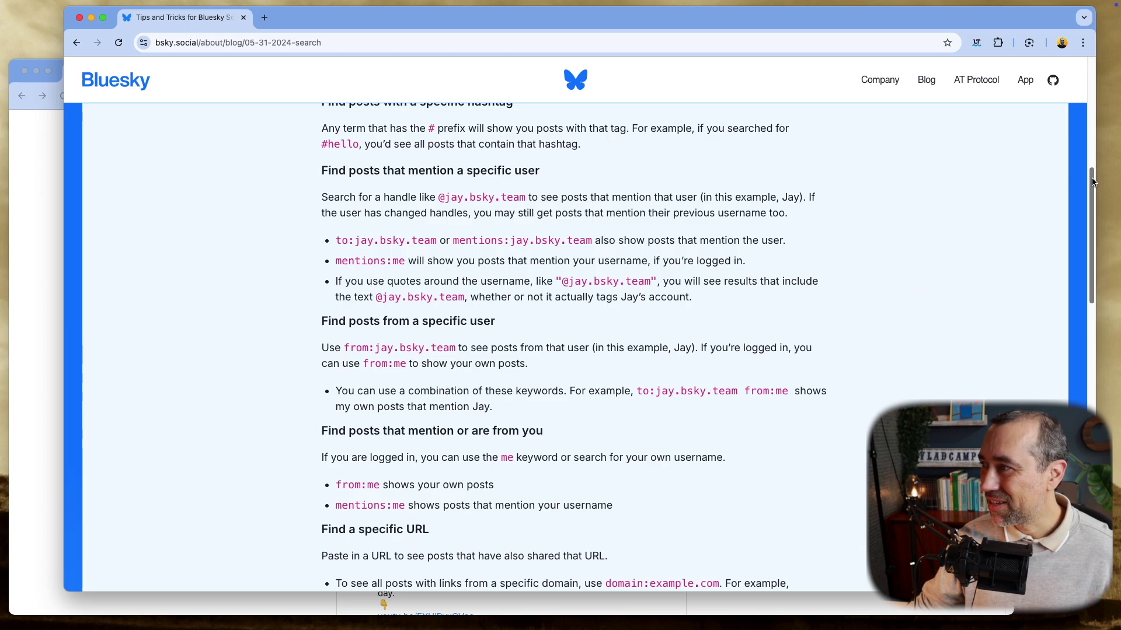
drag(1093, 182, 1081, 256)
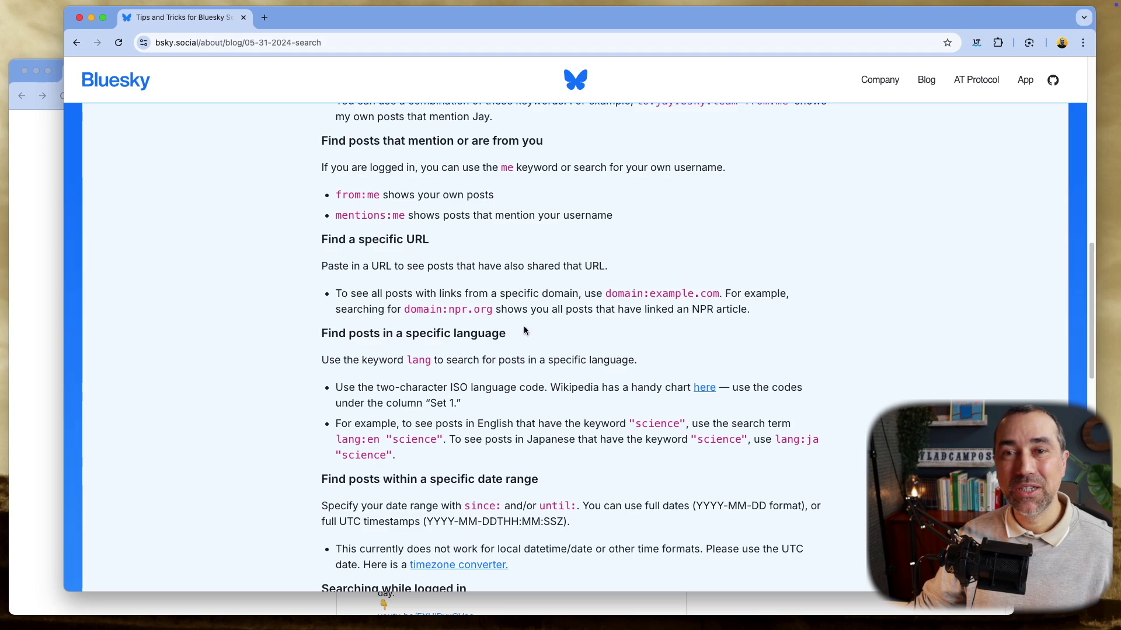
click(49, 283)
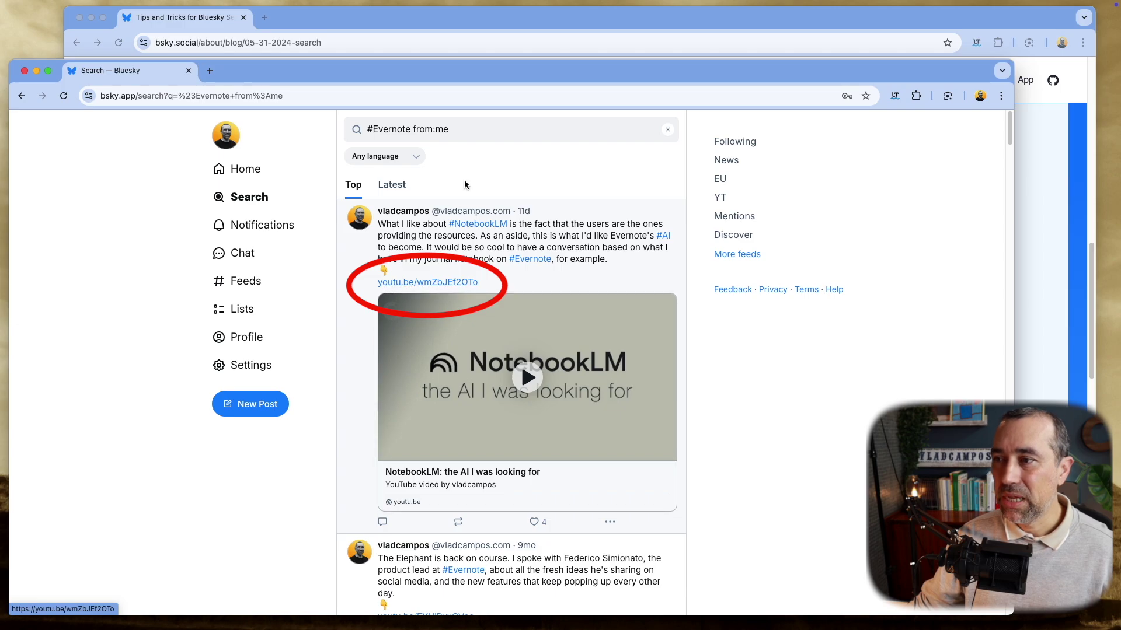
Step: Append domain:youtu.be to the query, run it and scroll through the results
click(484, 131)
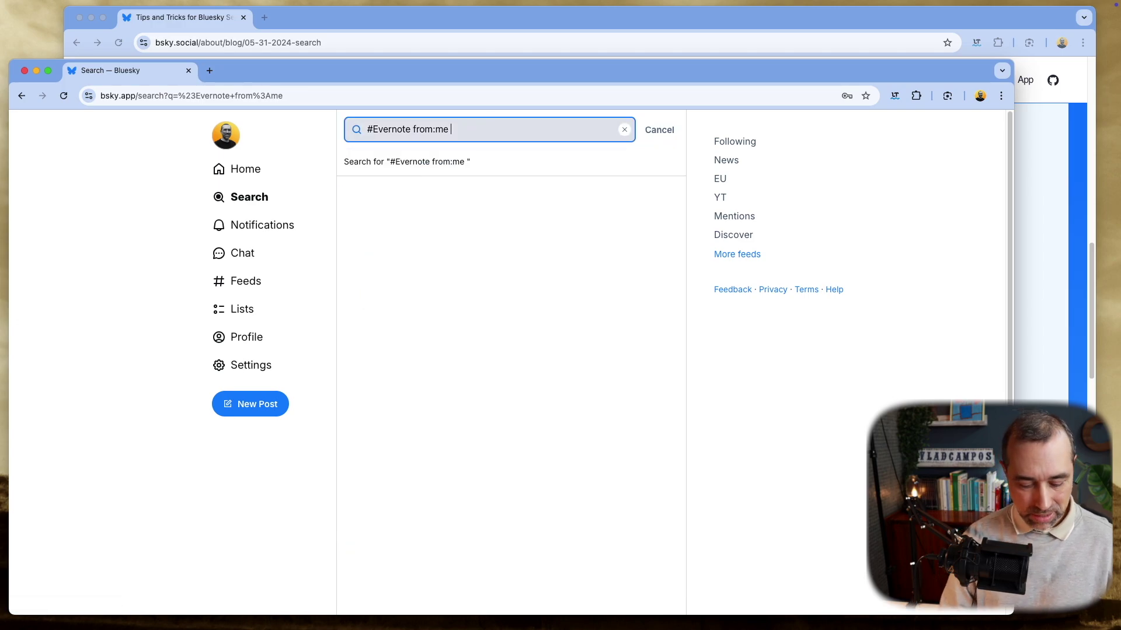
text(domain:youtu.be)
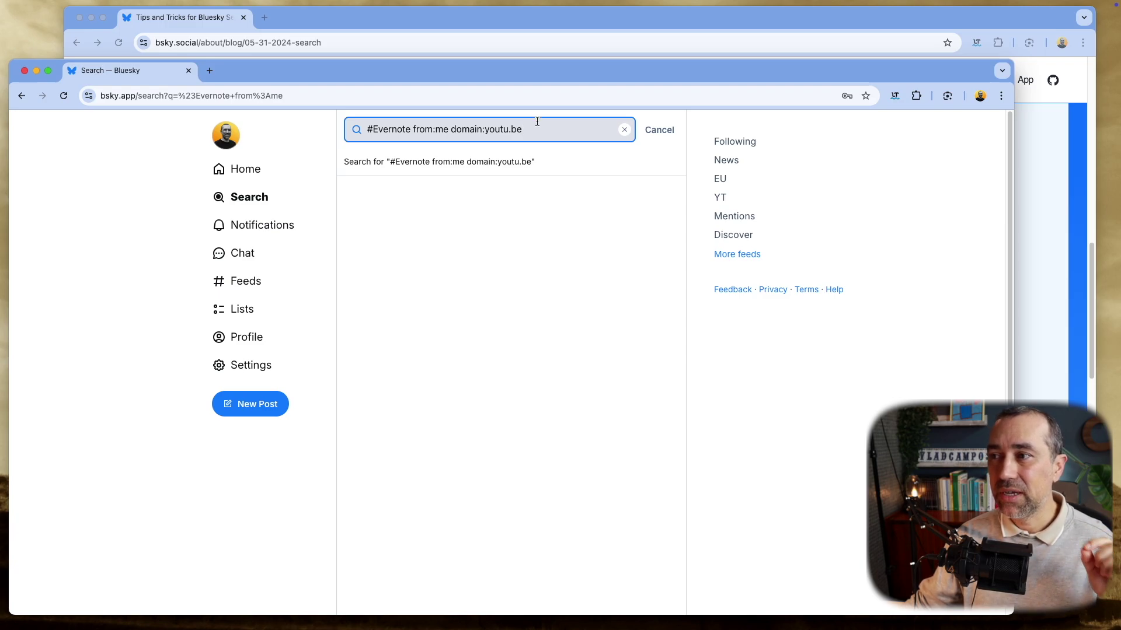
key(Return)
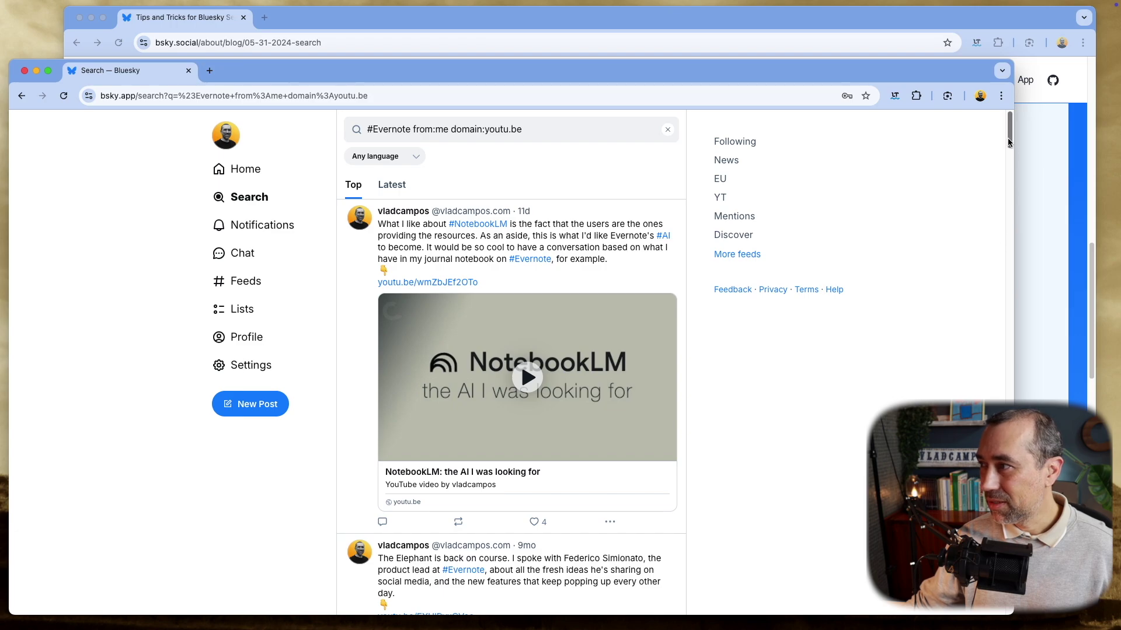
mouse_move(1008, 137)
mouse_down()
mouse_move(1009, 174)
mouse_move(1007, 142)
mouse_move(1006, 156)
mouse_up()
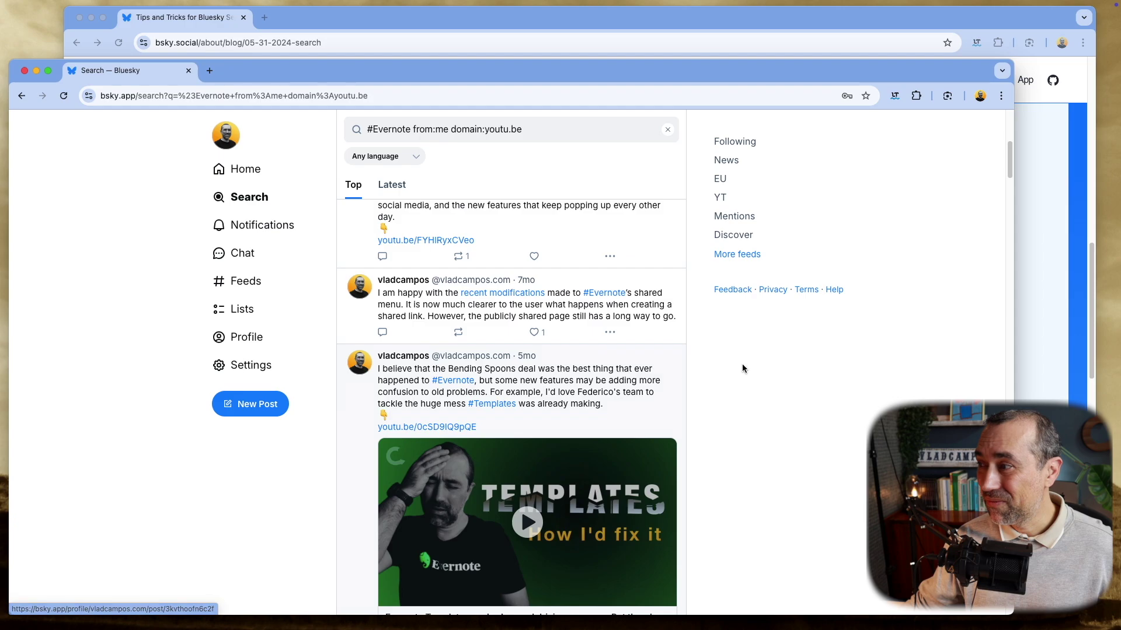
drag(1008, 151, 962, 330)
scroll(962, 331, down, 10)
Step: Check the date-range tip, then add since:2024-12-01 to the query and run it
click(952, 25)
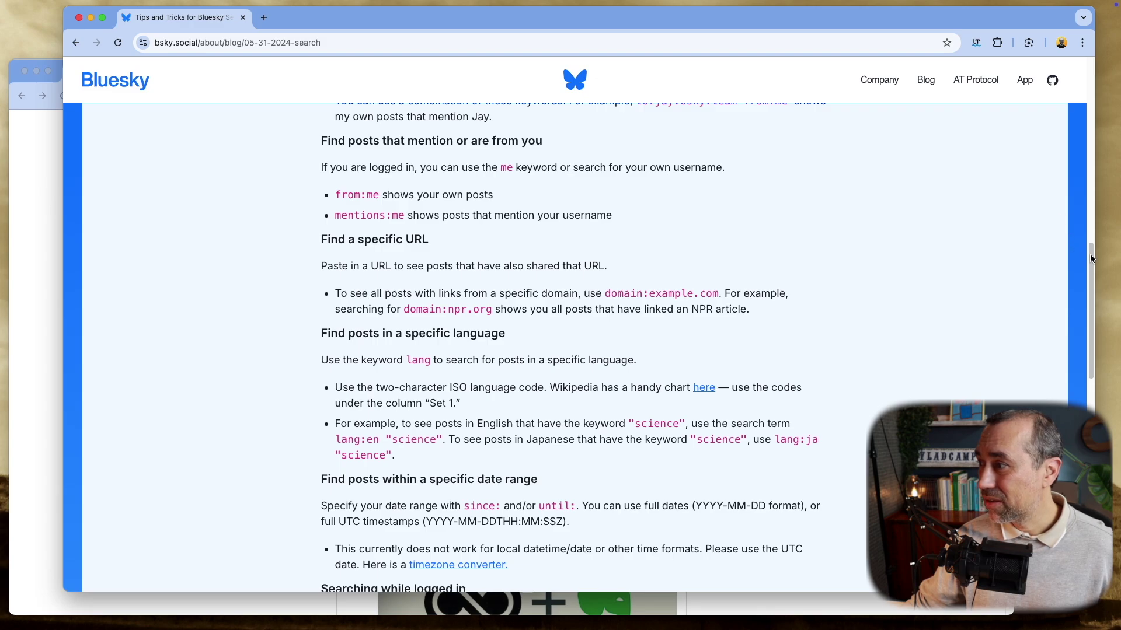
drag(1088, 260, 1080, 283)
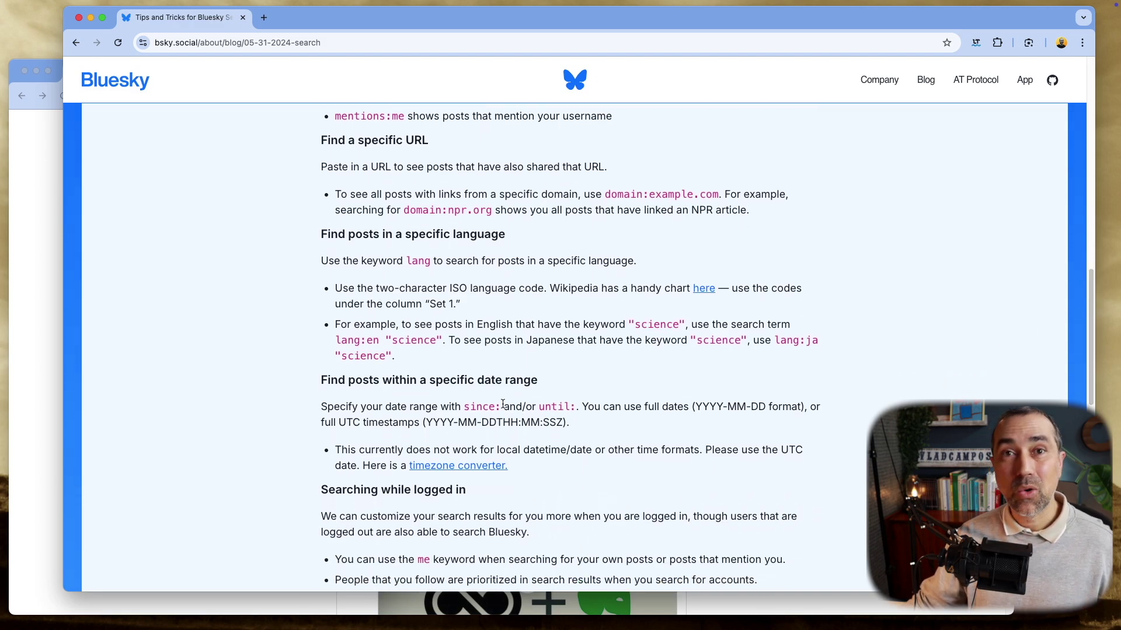
click(43, 354)
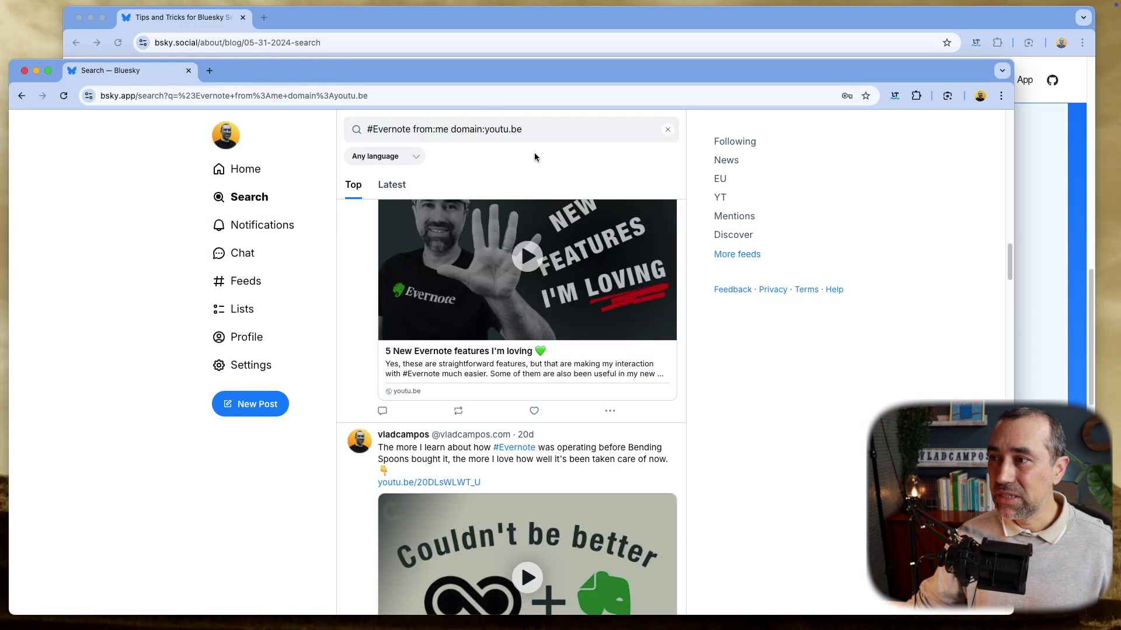
click(540, 129)
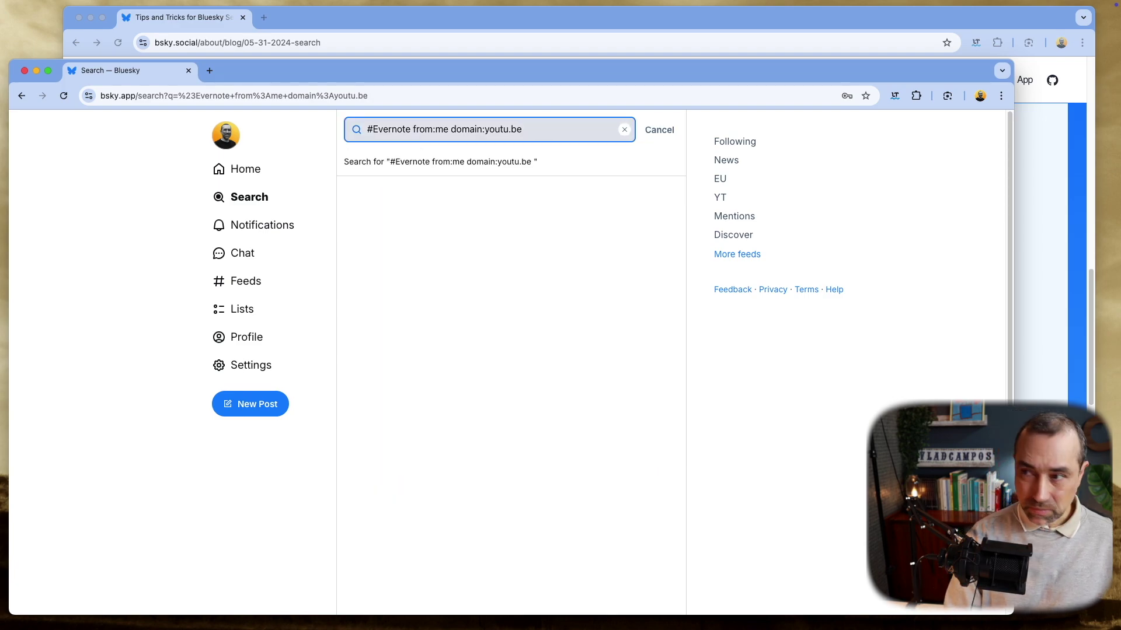
text(since)
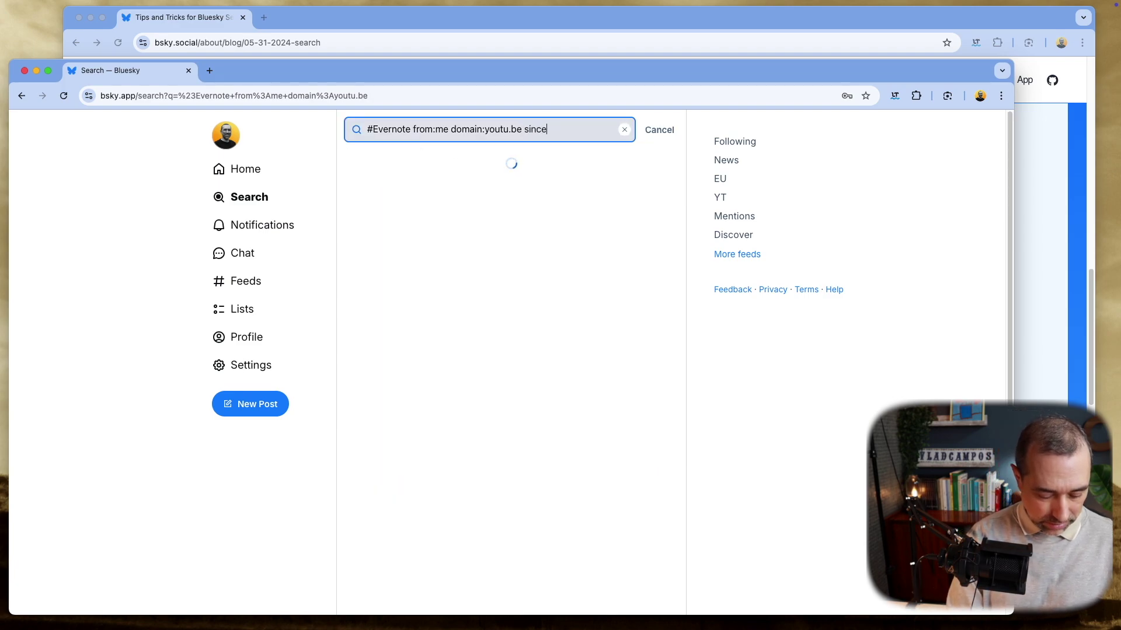
text(:2024-)
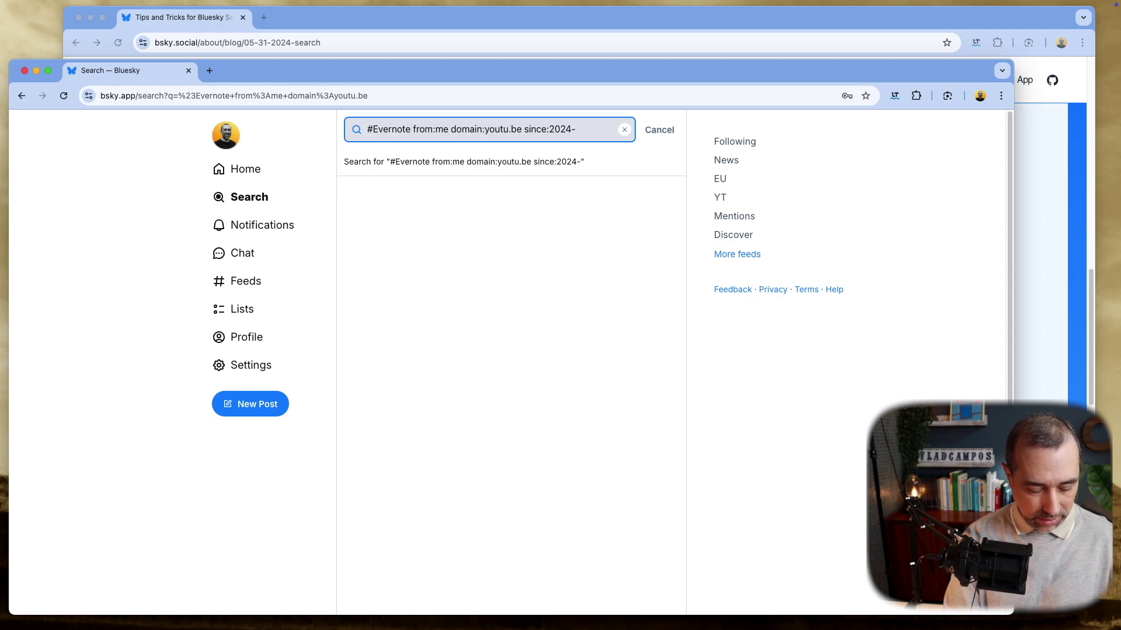
text(12)
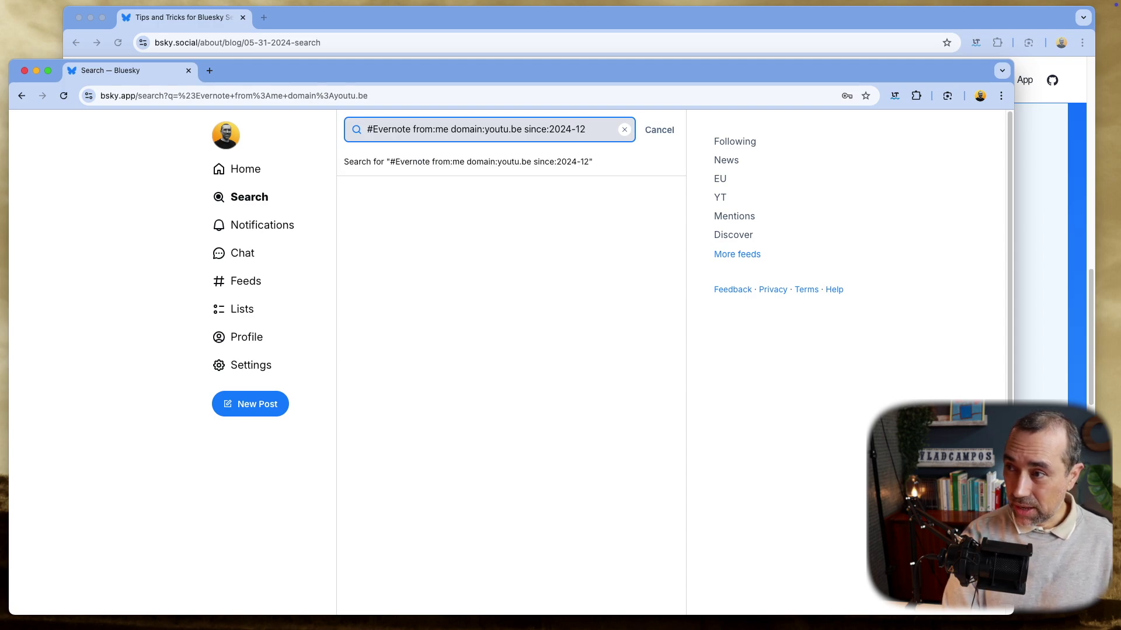
text(-01)
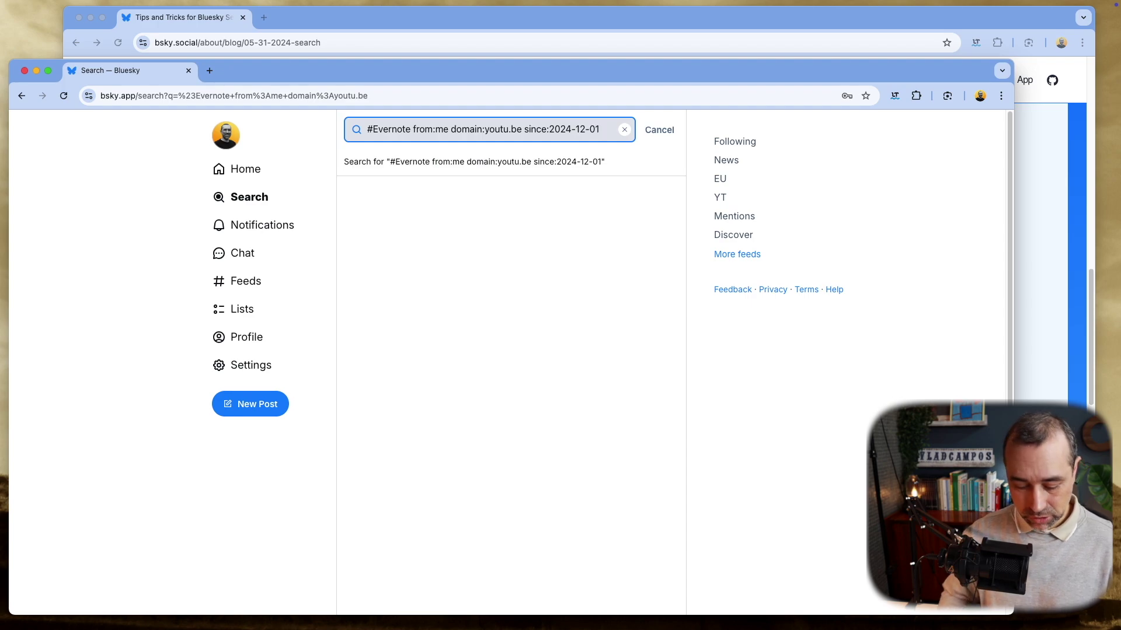
key(Return)
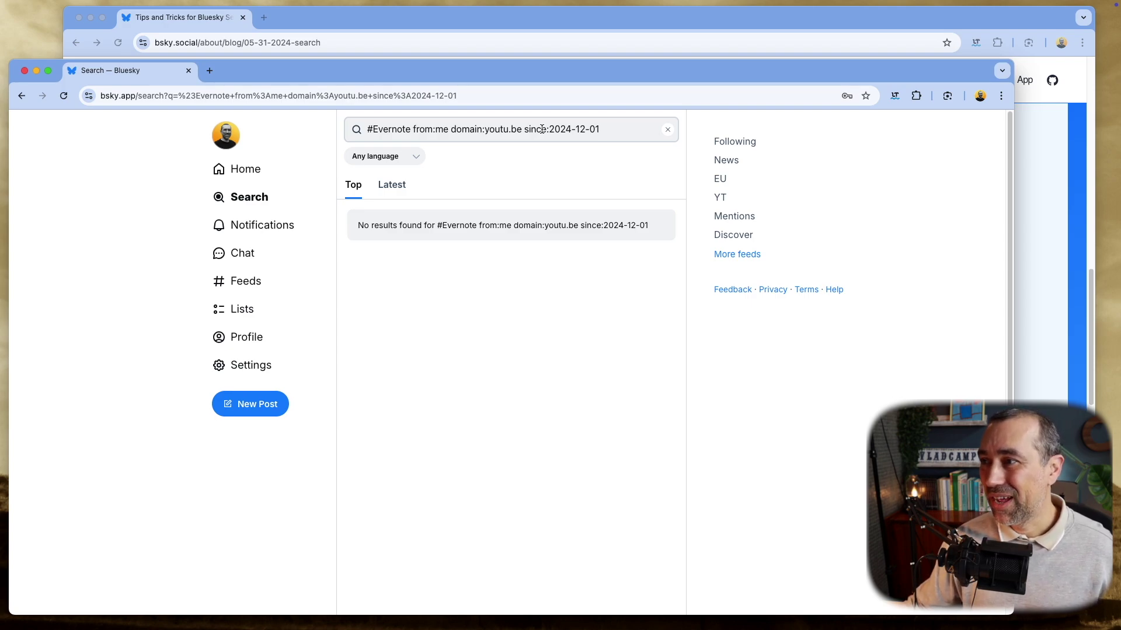
Step: Correct the date to since:2024-11-01, rerun the search and scroll the results
click(582, 131)
text(1)
key(Return)
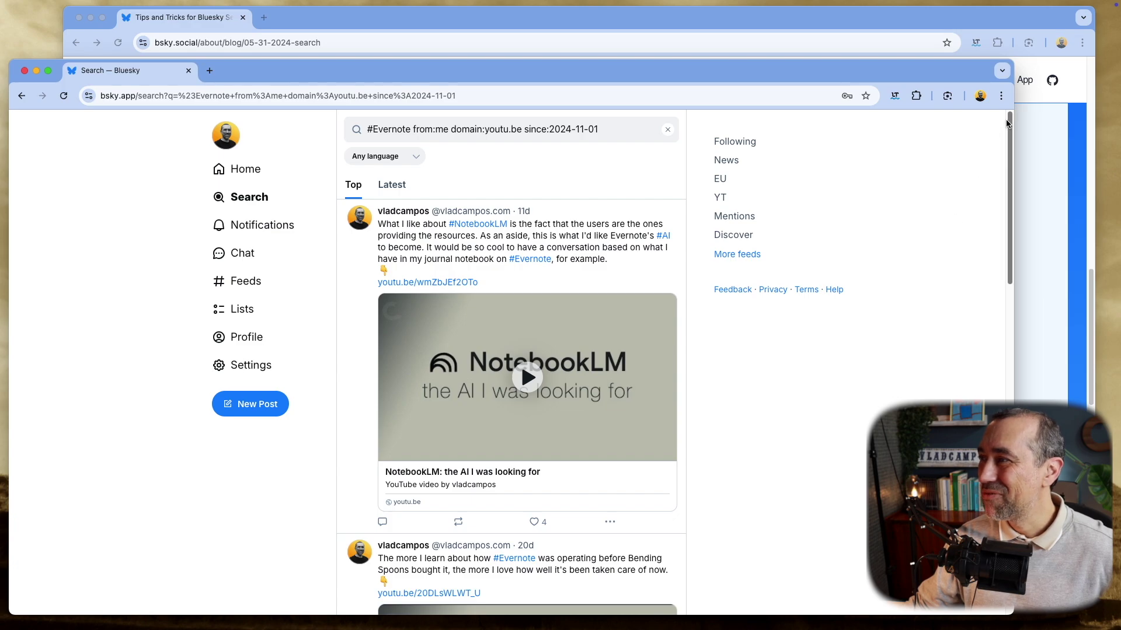
drag(1010, 121, 1010, 456)
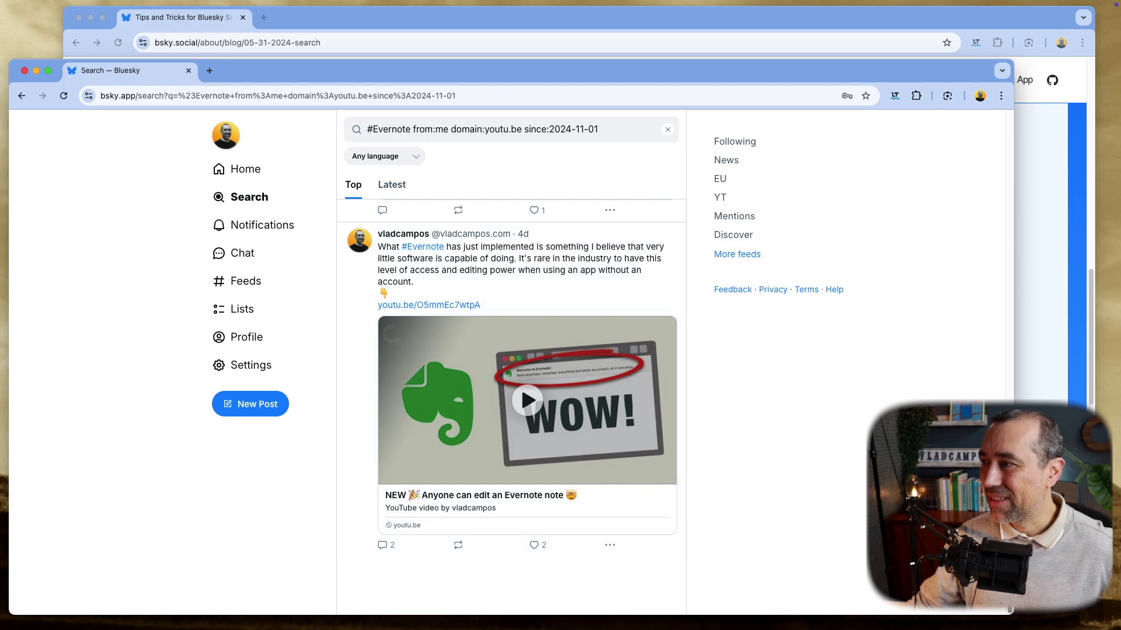
scroll(510, 350, up, 10)
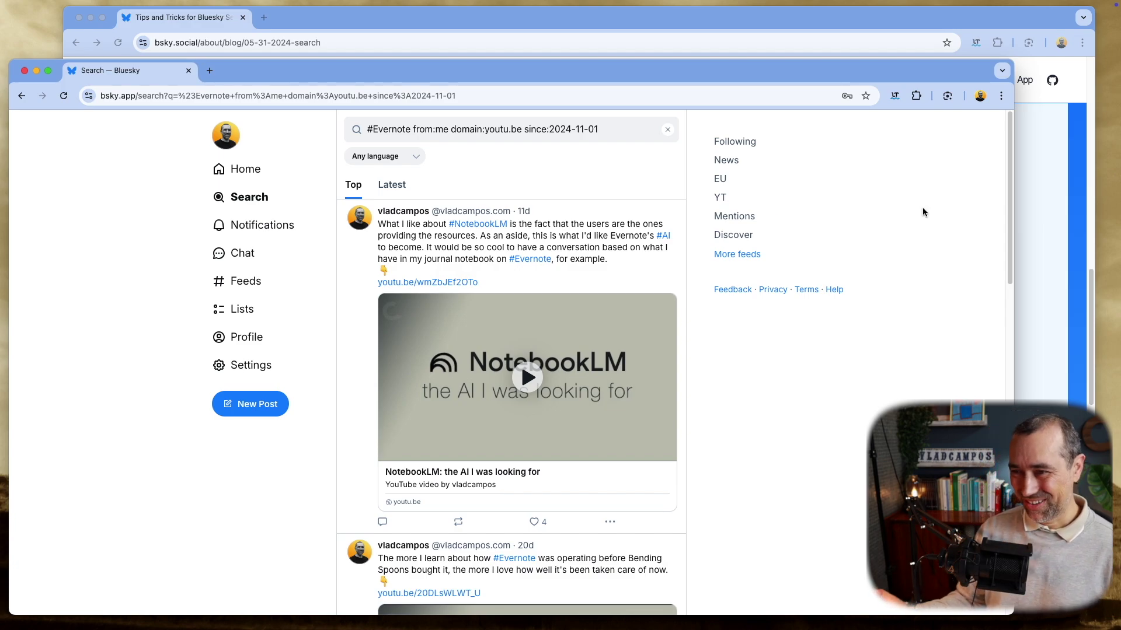
Step: Show the search tips article and select the "hello world" quoted-phrase example
click(783, 25)
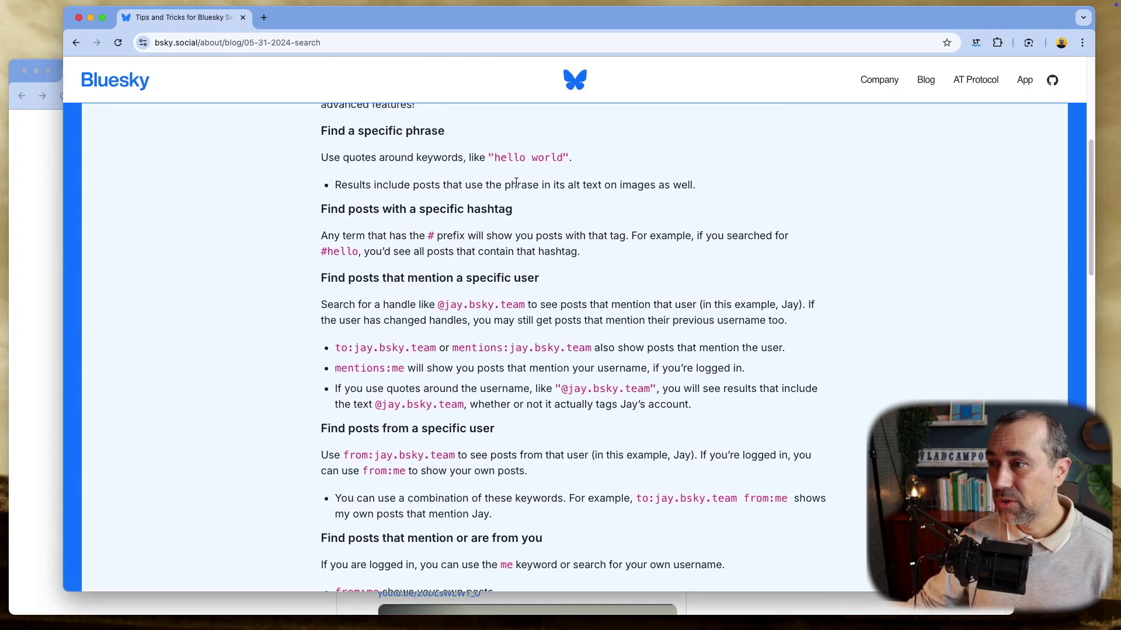
mouse_move(569, 157)
mouse_down()
mouse_move(476, 157)
mouse_move(497, 156)
mouse_up()
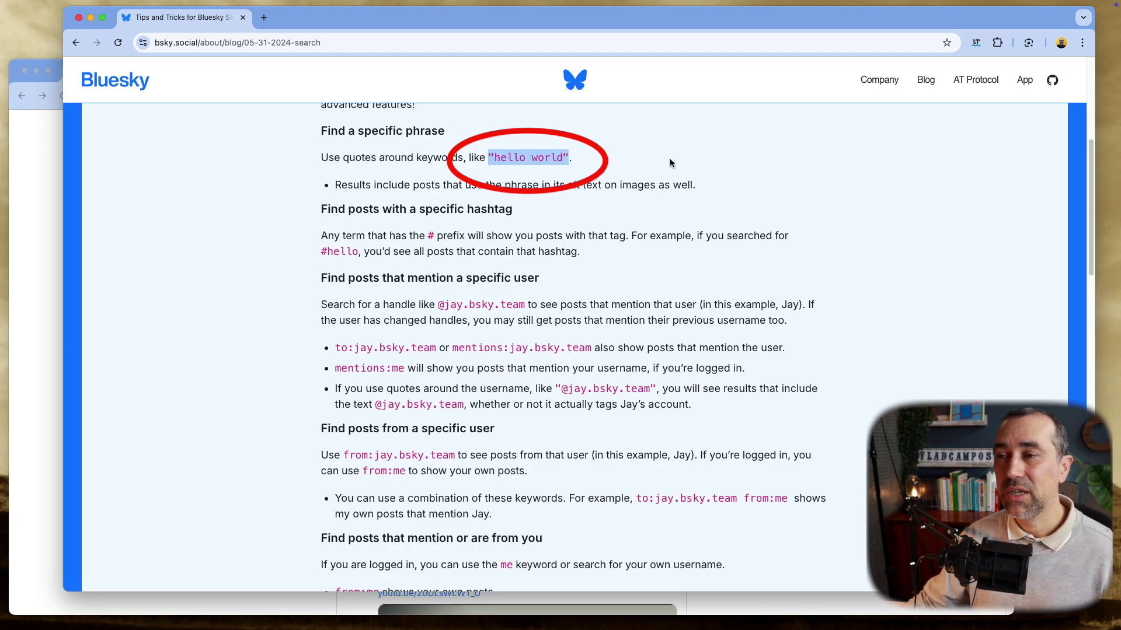